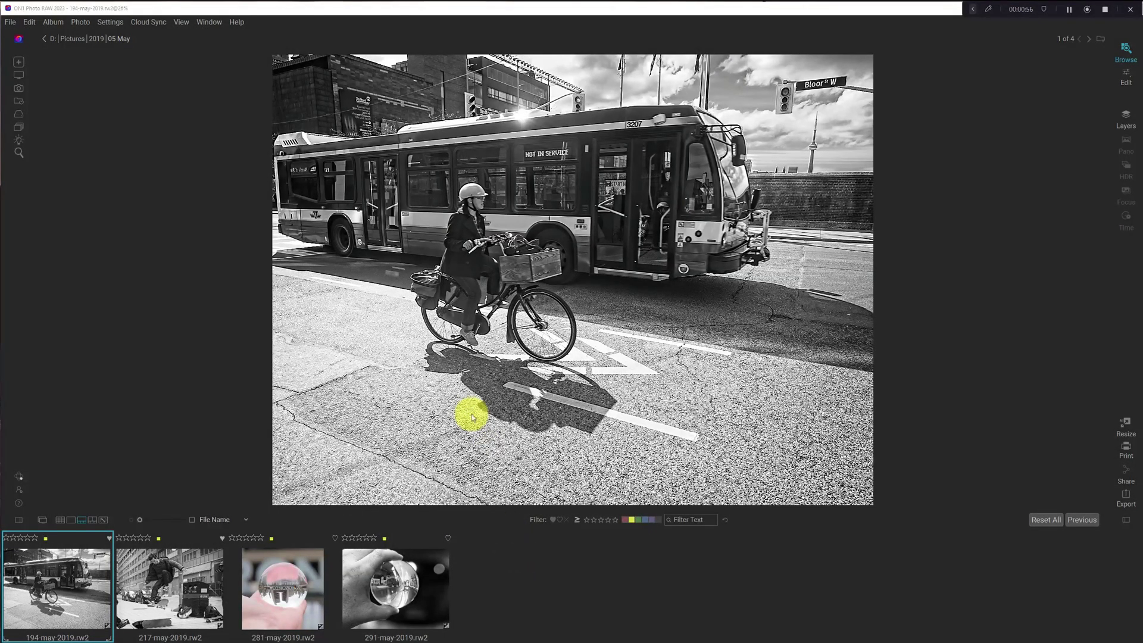
# - Select all four 05 May filmstrip photos and start a full-screen Quick Slideshow of them
pyautogui.keyDown('shift'); pyautogui.click(403, 578); pyautogui.keyUp('shift')
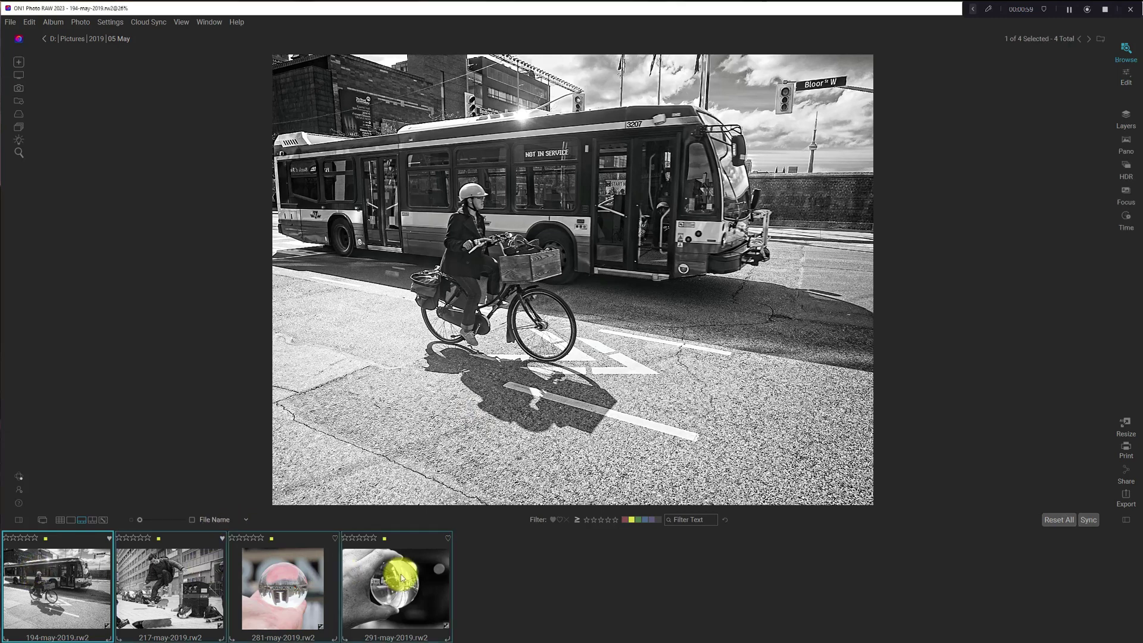
pyautogui.click(205, 22)
pyautogui.moveTo(218, 88)
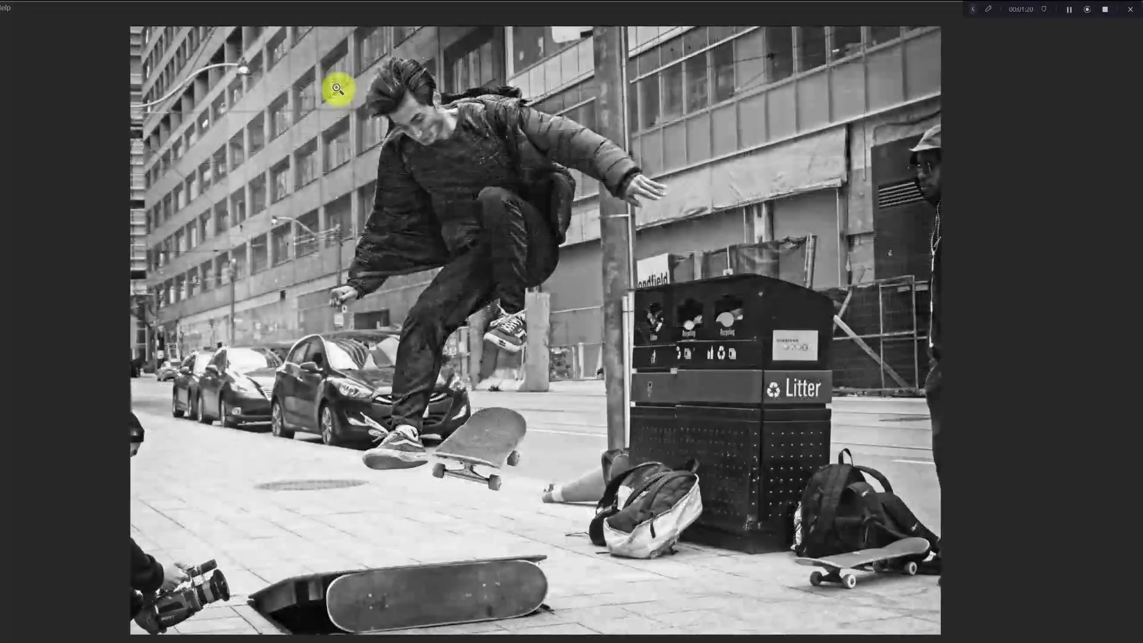
# - Exit the slideshow and set Quick Slideshow to advance Manually instead of every 3 seconds
pyautogui.press('Escape')
pyautogui.press('Escape')
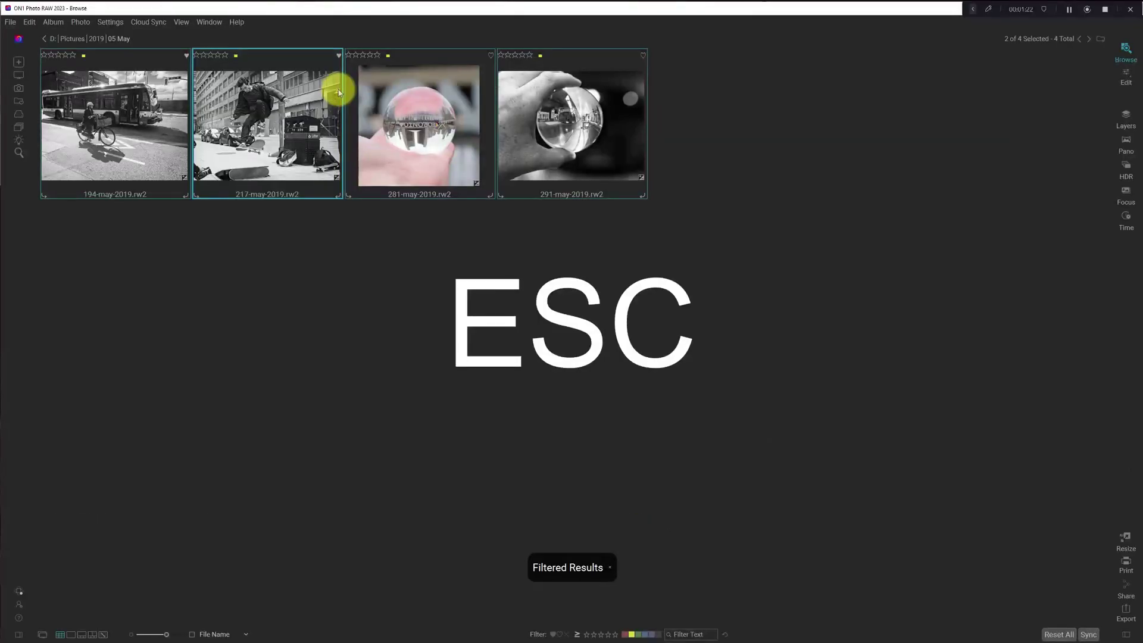
pyautogui.click(202, 23)
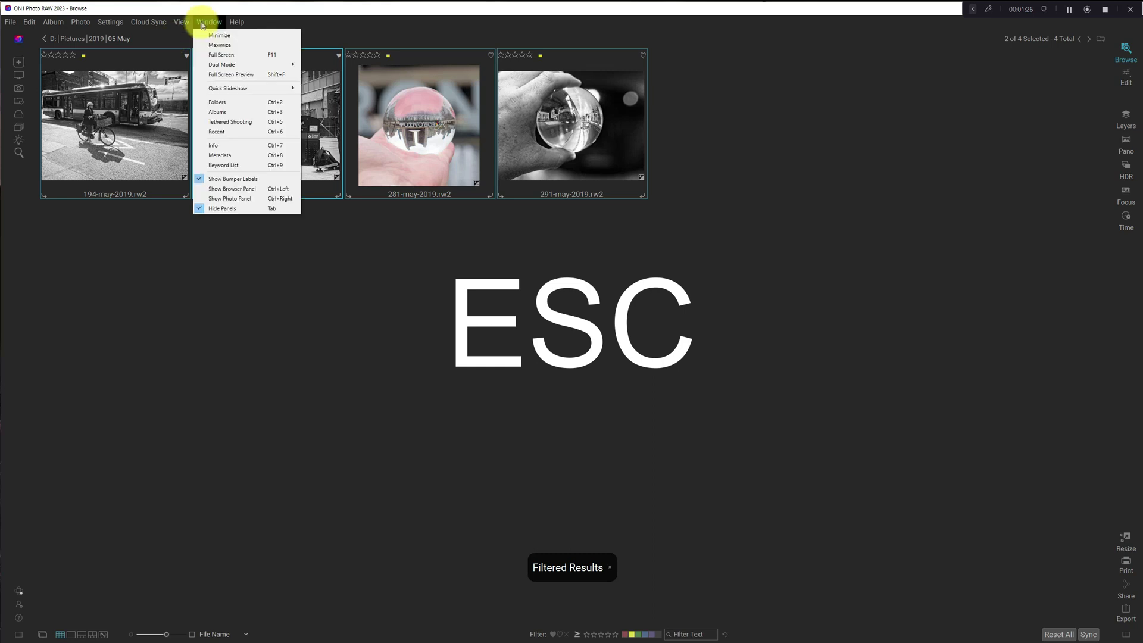
pyautogui.moveTo(223, 88)
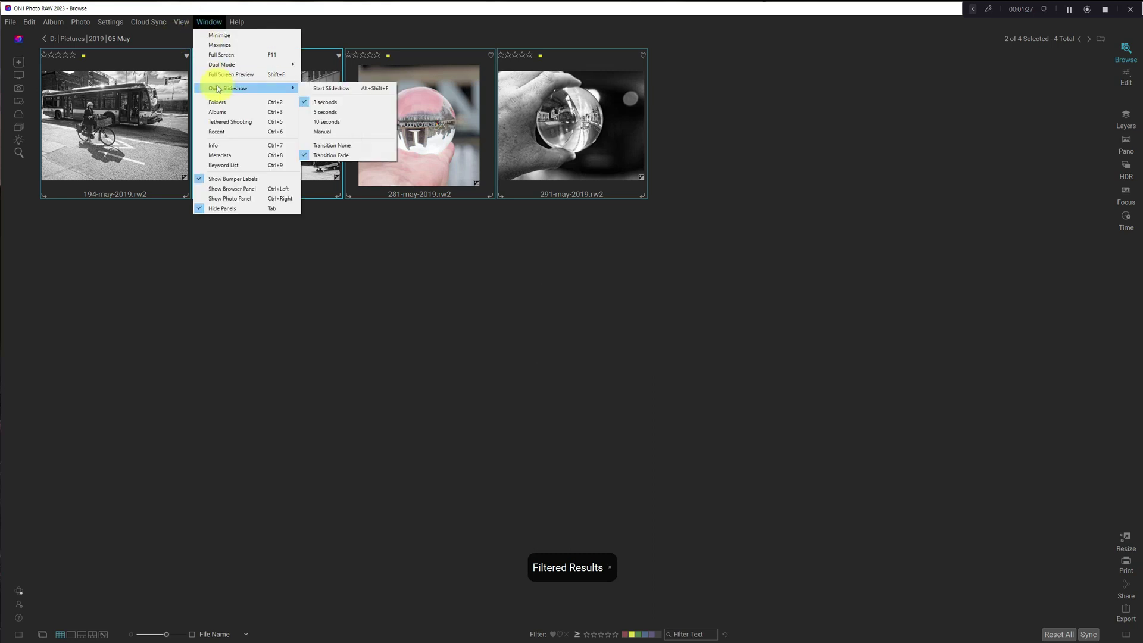
pyautogui.click(349, 136)
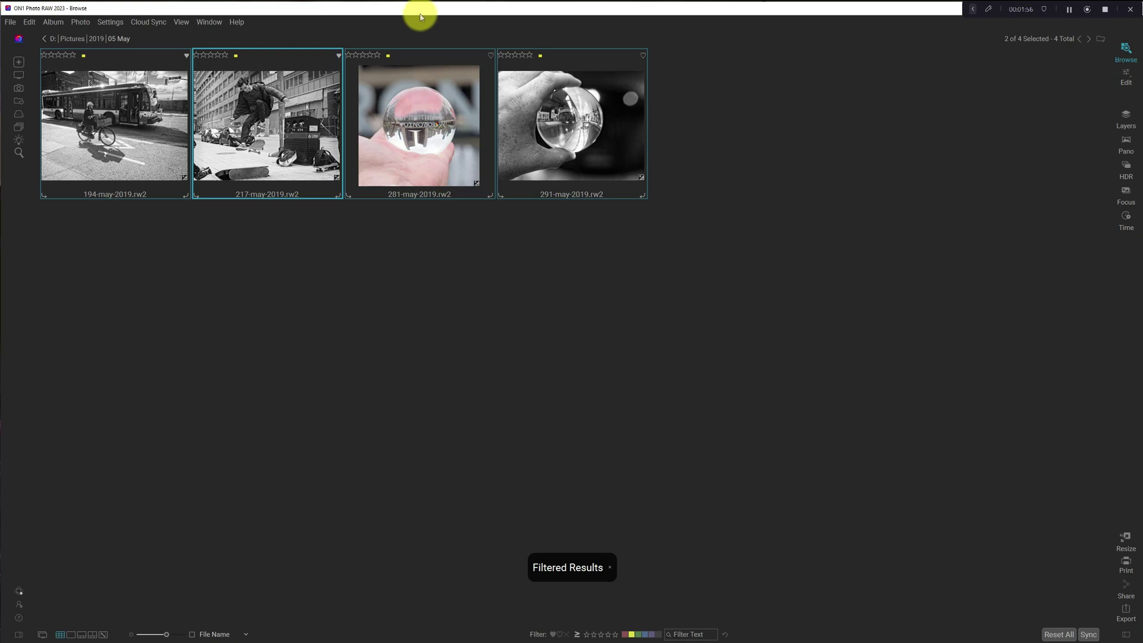
pyautogui.hotkey('alt', 'shift', 'f')
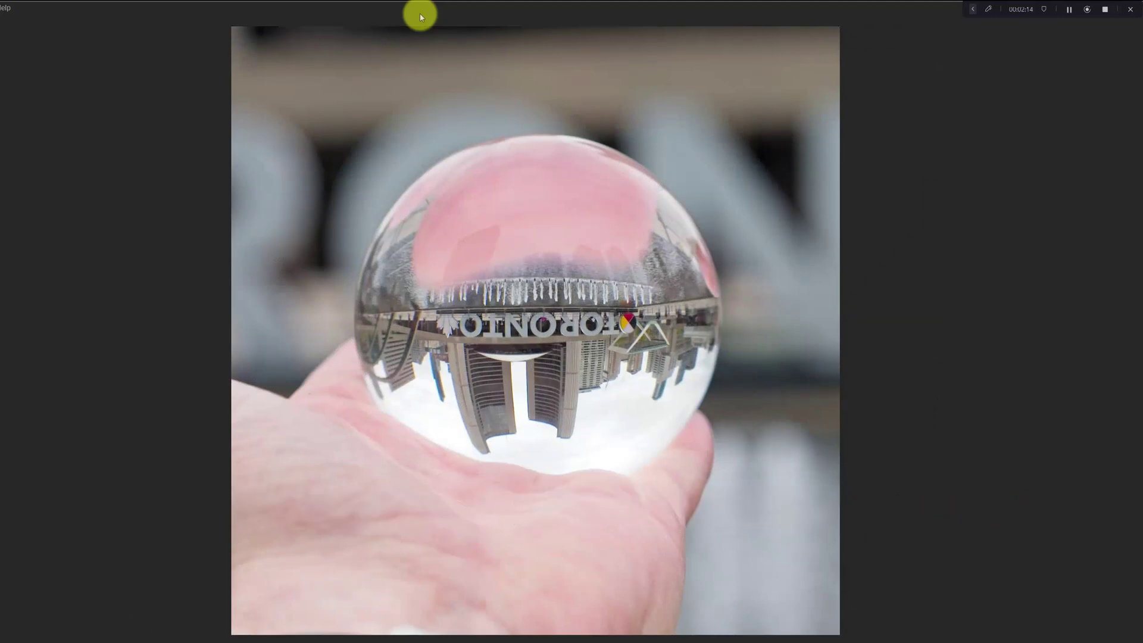
pyautogui.press('Escape')
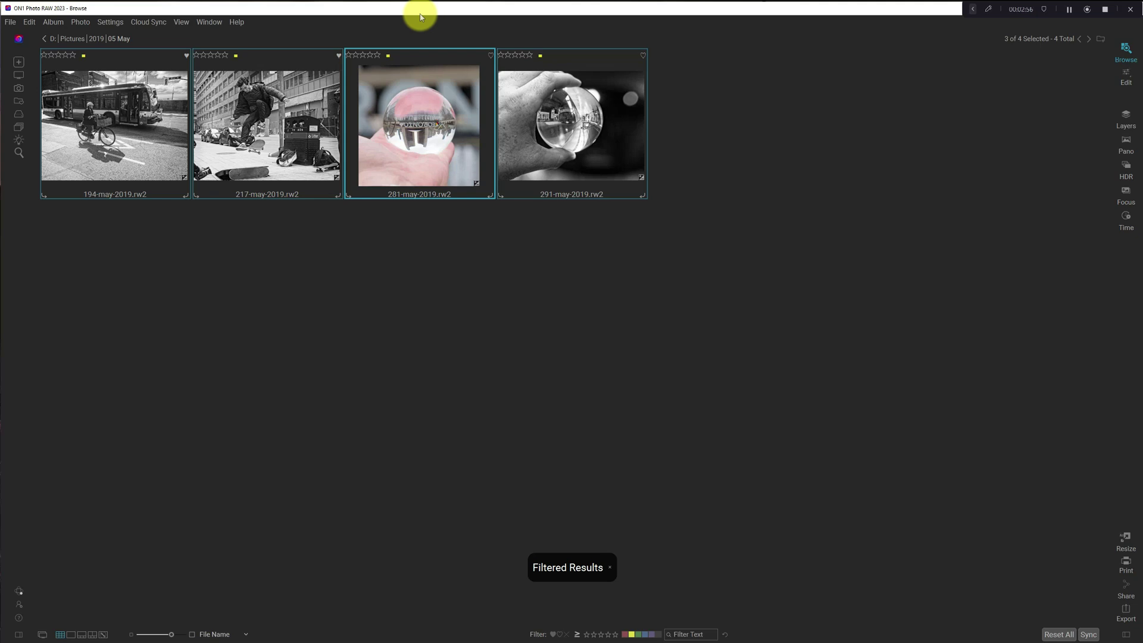
# - Set Quick Slideshow back to a timed seconds interval instead of Manual
pyautogui.click(209, 22)
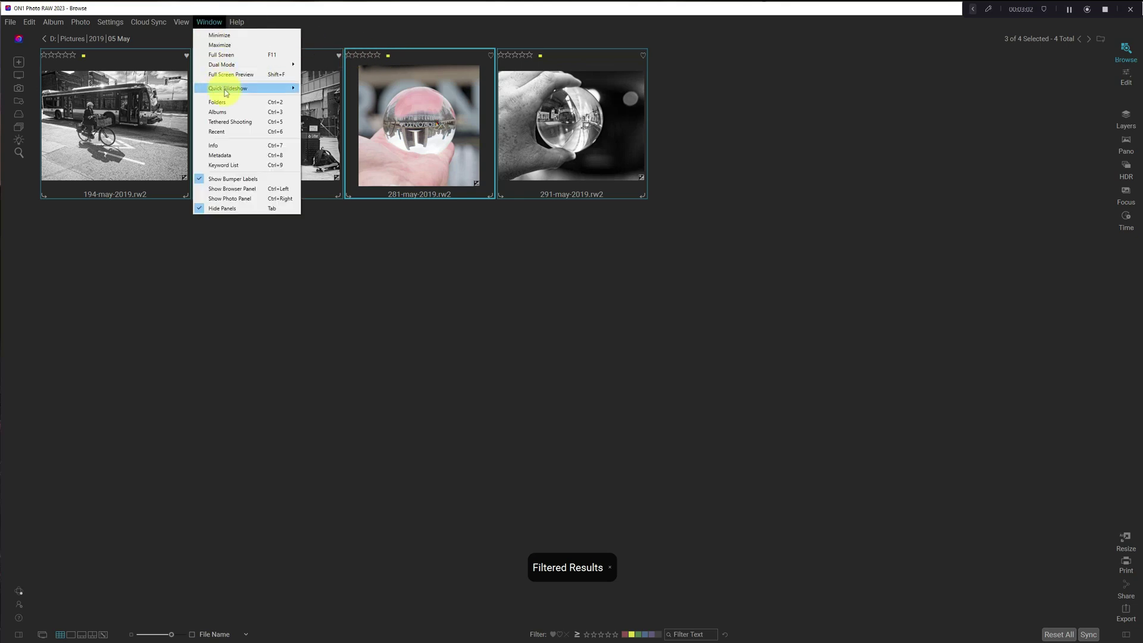
pyautogui.moveTo(286, 88)
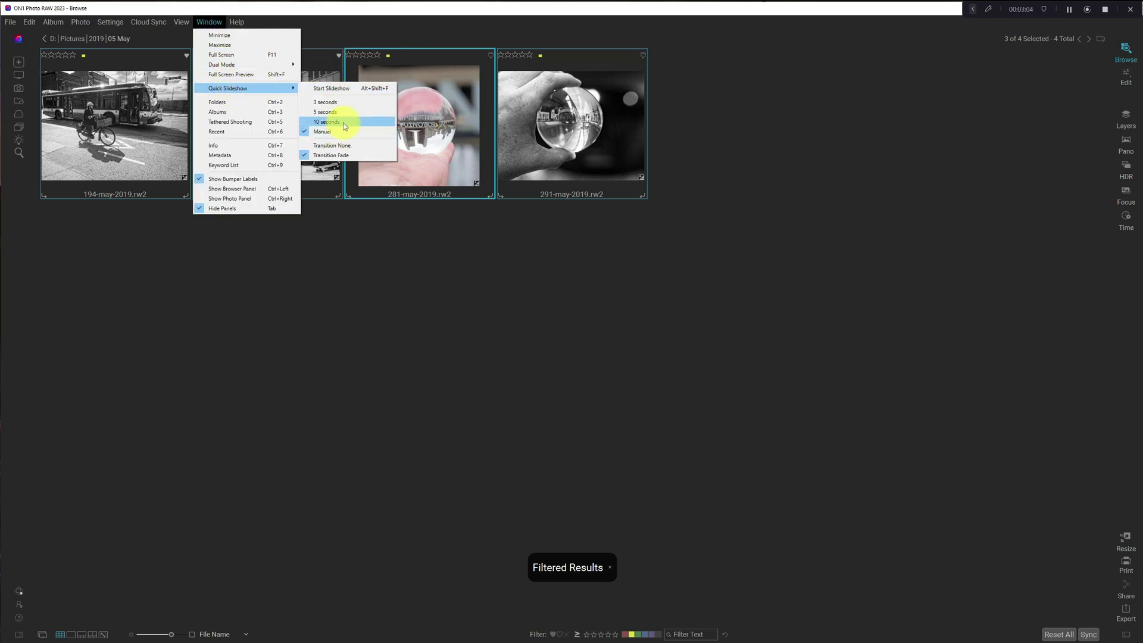
pyautogui.click(344, 103)
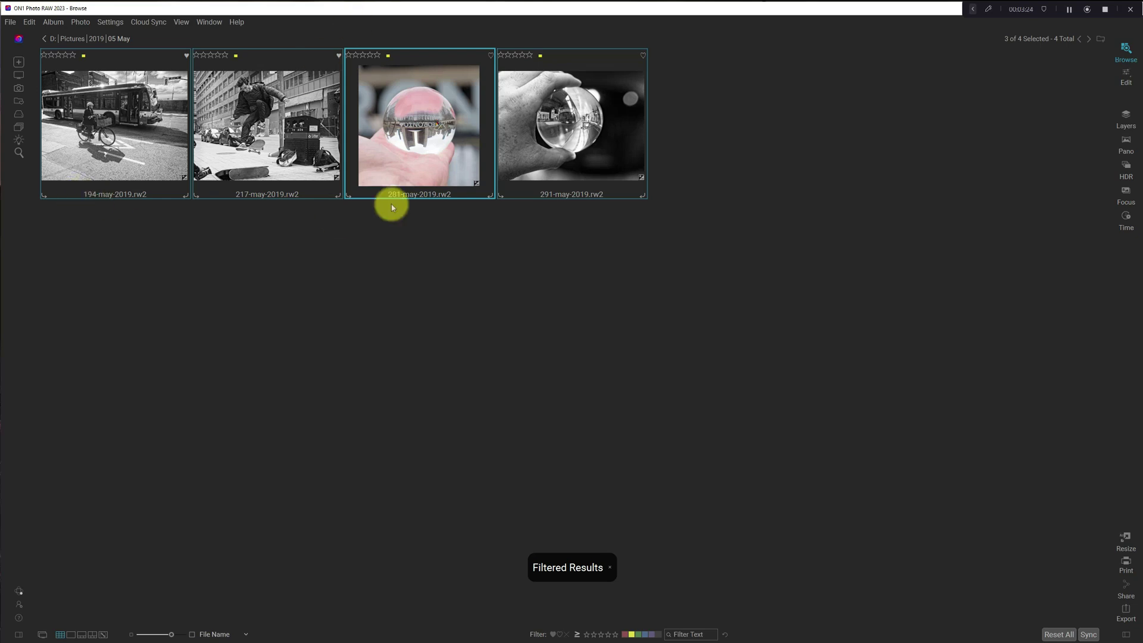
# - Open 281-may-2019.rw2 large, then turn Show Clipping off and back on
pyautogui.click(430, 137)
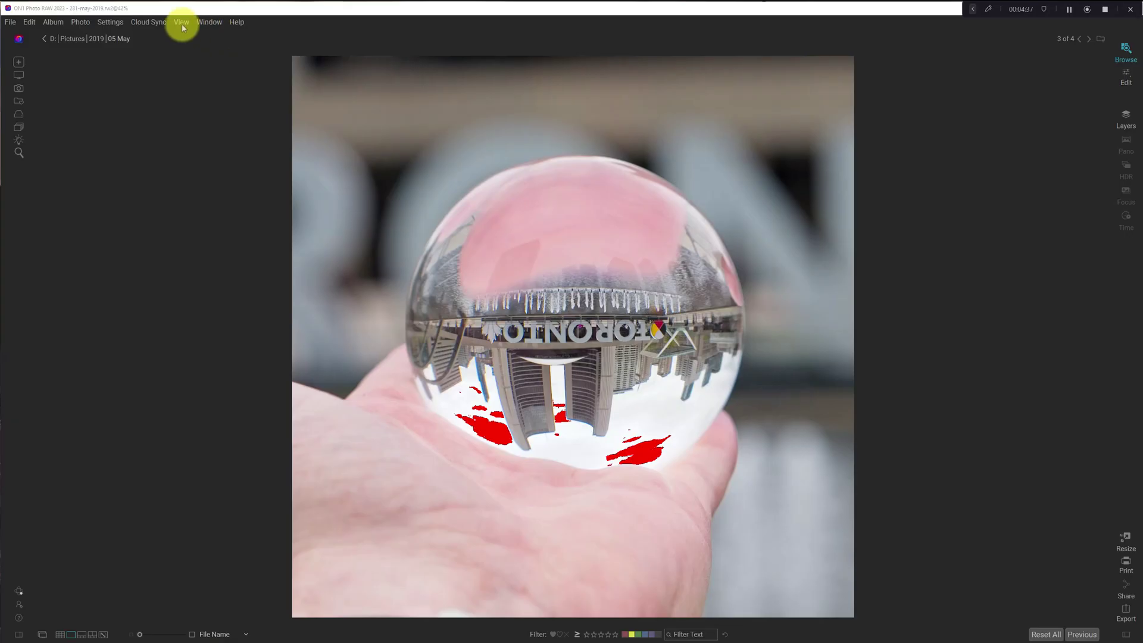
pyautogui.click(180, 22)
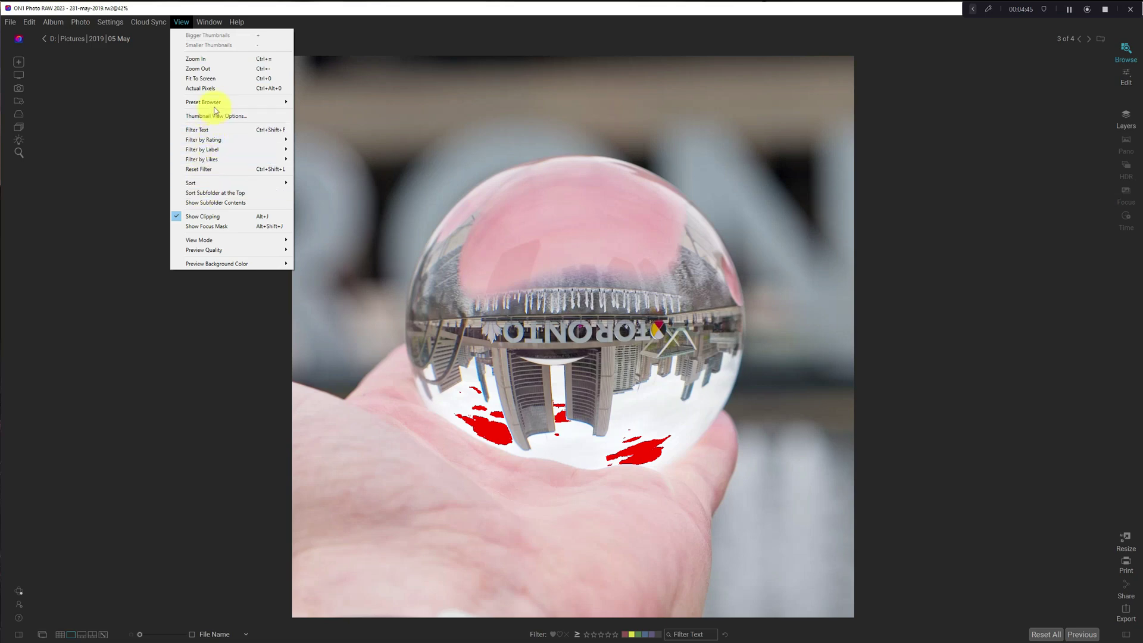
pyautogui.click(216, 218)
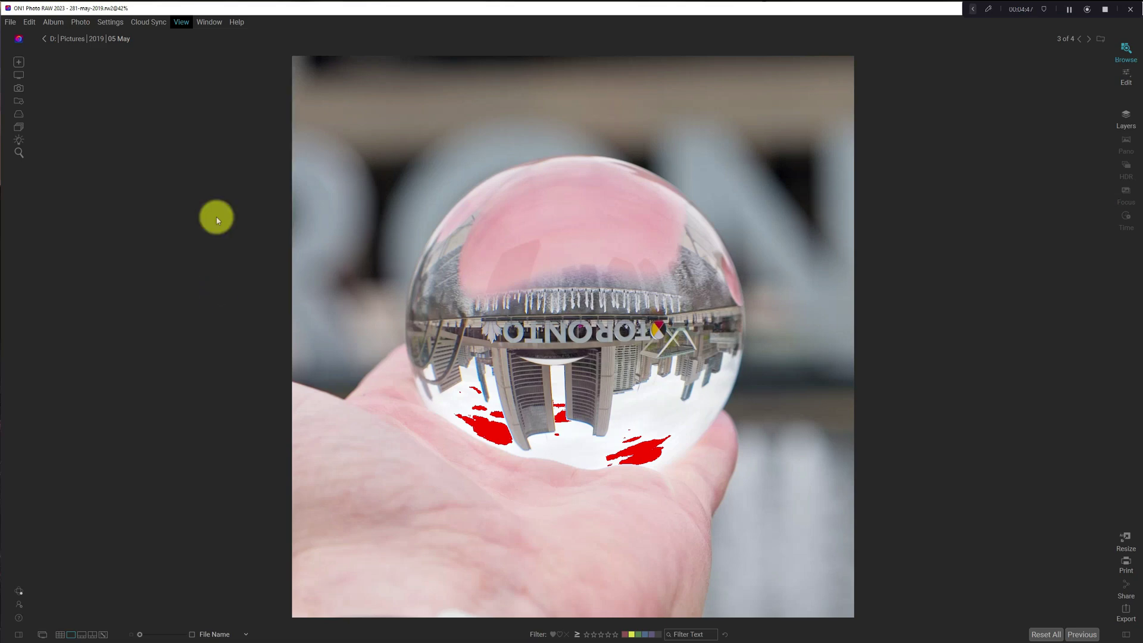
pyautogui.click(182, 22)
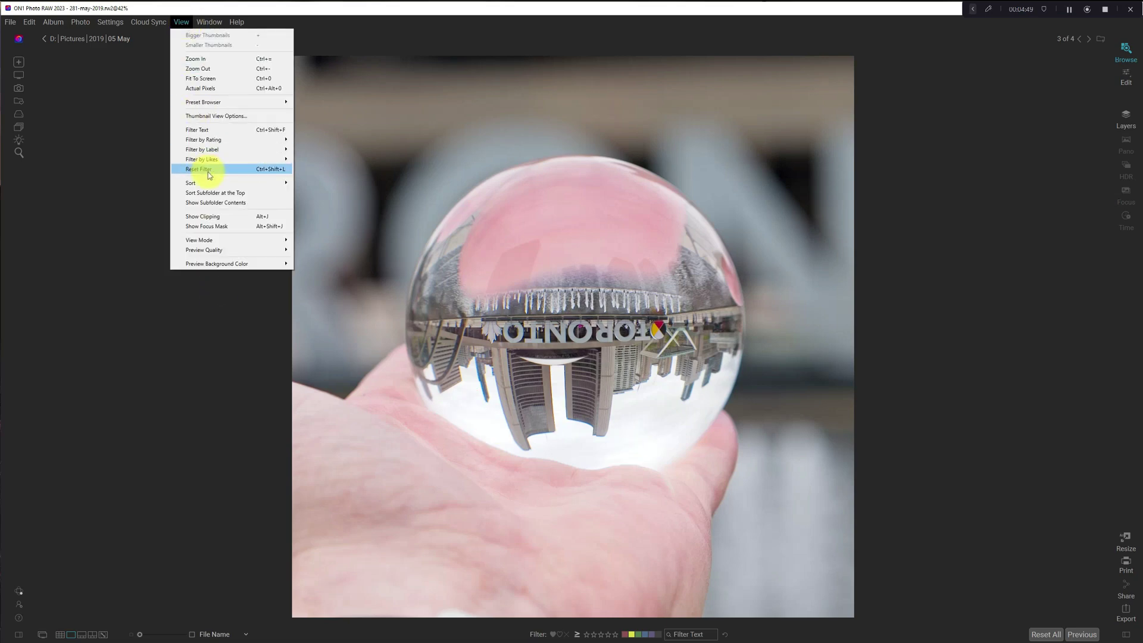
pyautogui.click(208, 217)
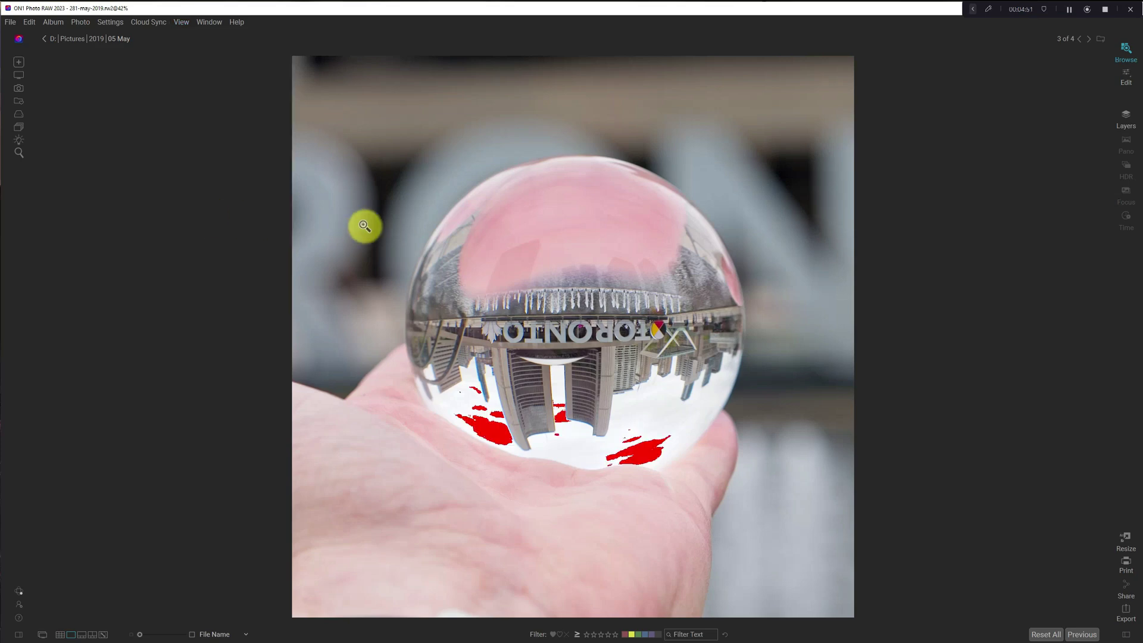
# - Move to 291-may-2019.rw2, show its Info metadata, and open it in Edit
pyautogui.press('Right')
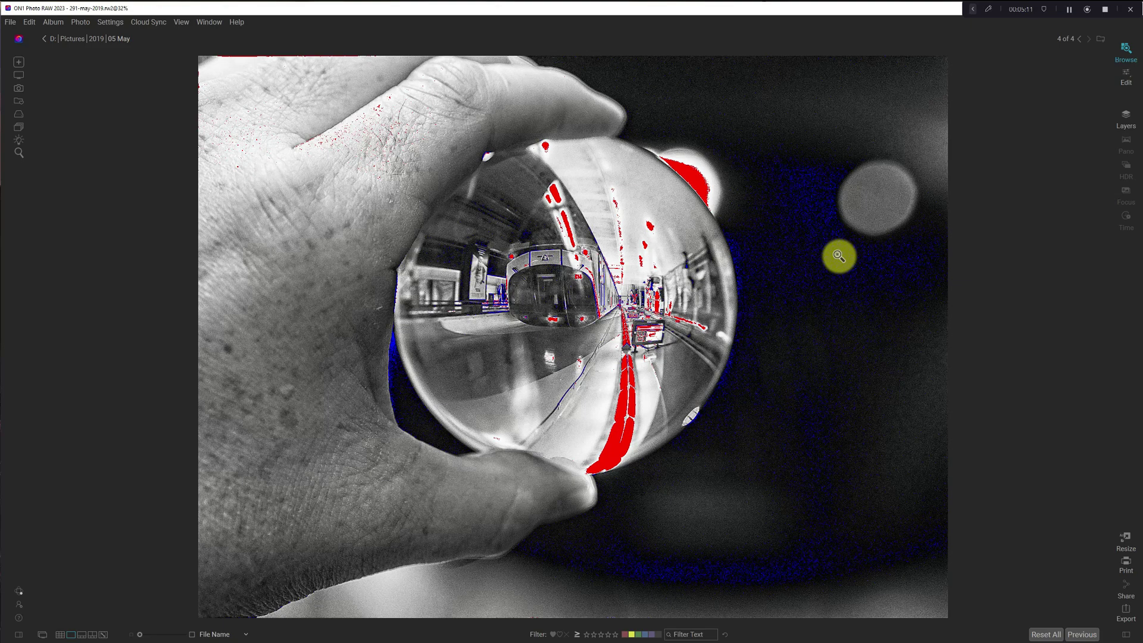
pyautogui.hotkey('ctrl', 'Right')
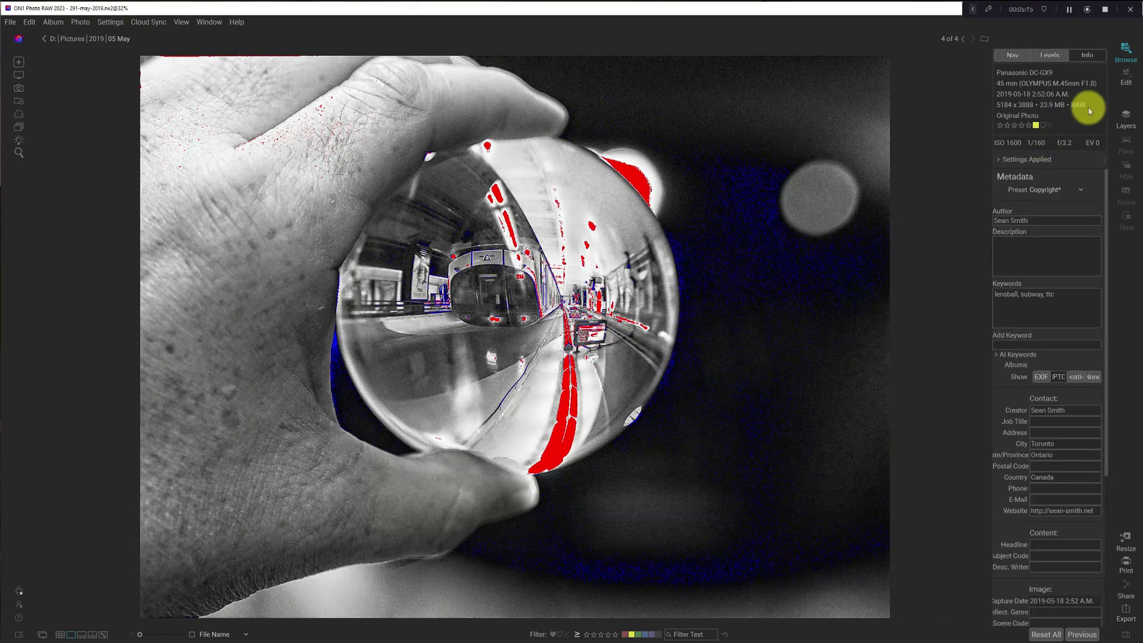
pyautogui.click(1125, 76)
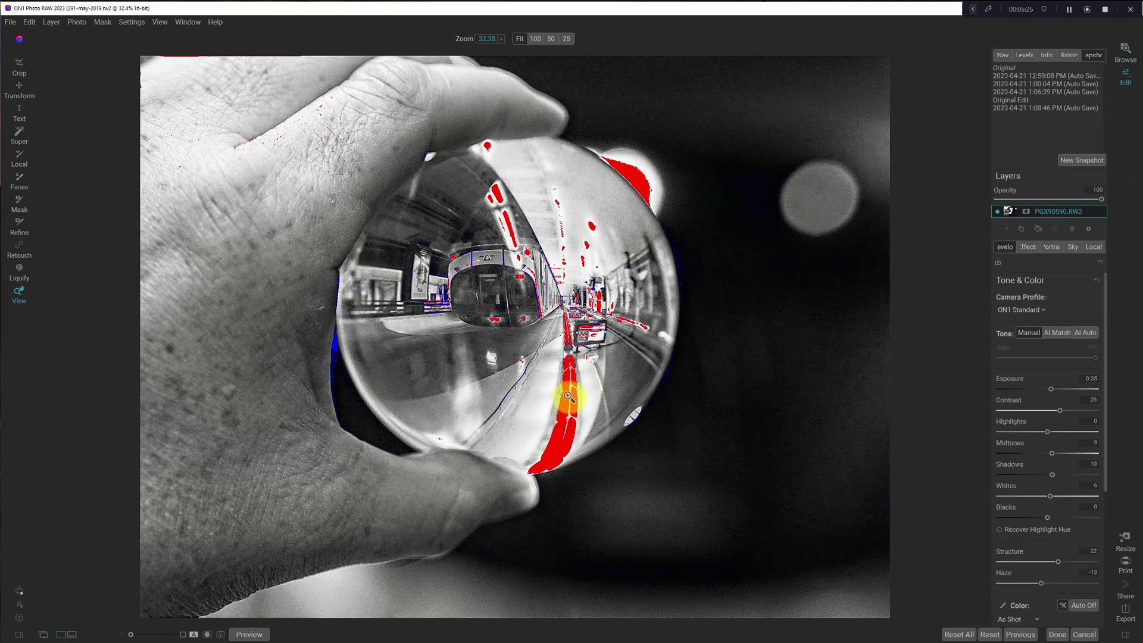
# - In Tone, lower Highlights to -50, Whites to -34 and Blacks to 5
pyautogui.scroll(-1, 1074, 420)
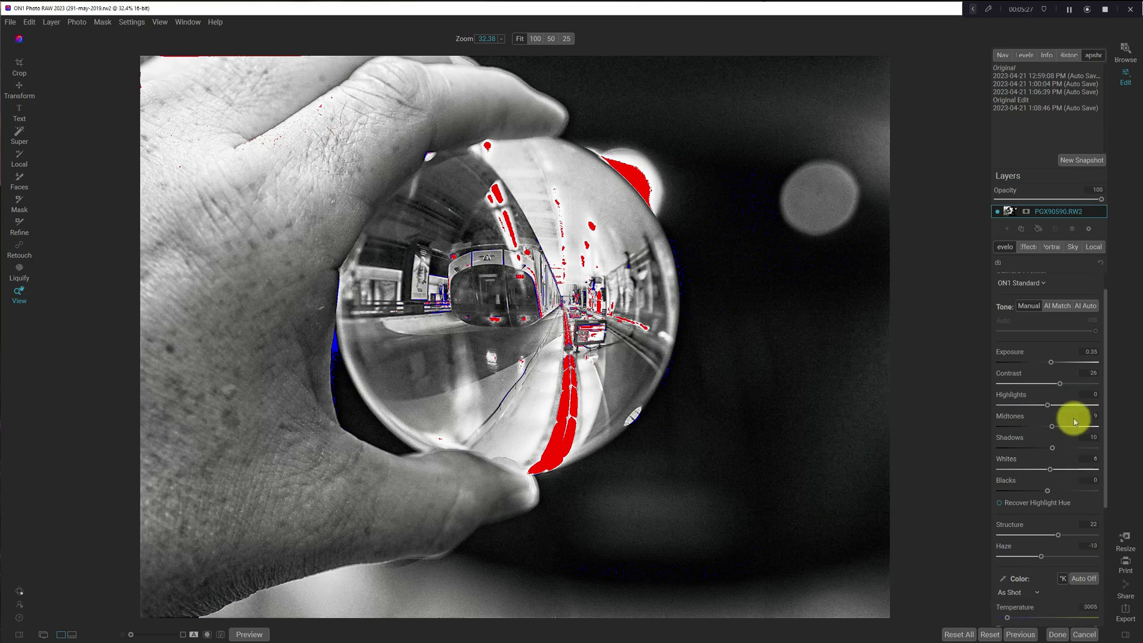
pyautogui.moveTo(1050, 470); pyautogui.dragTo(1028, 470)
pyautogui.moveTo(1043, 409); pyautogui.dragTo(1024, 407)
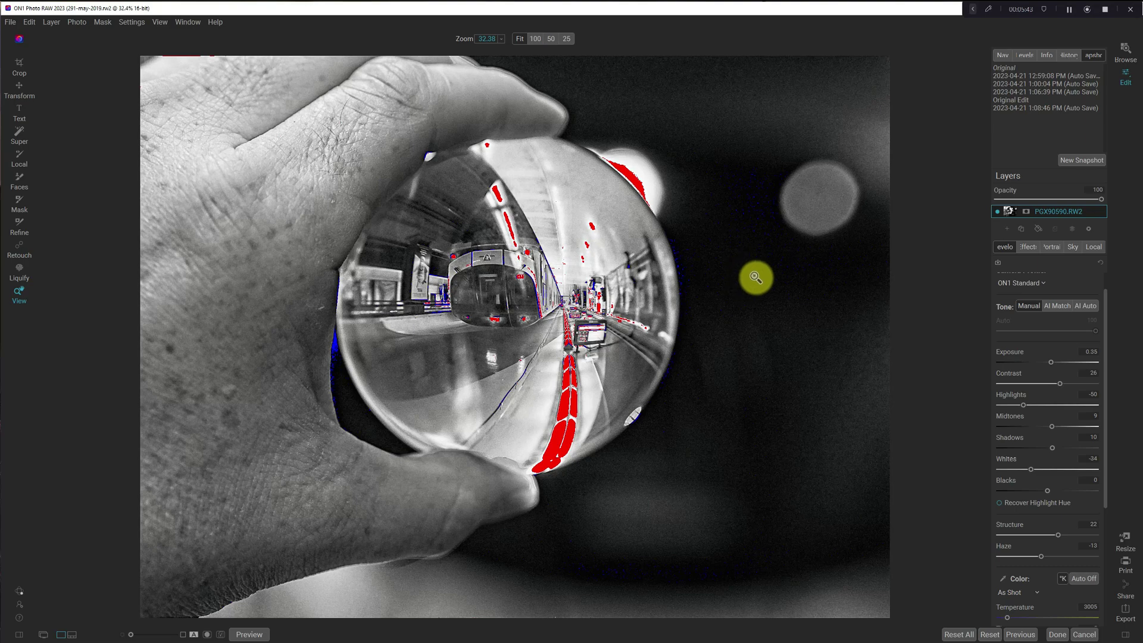
pyautogui.moveTo(1046, 494)
pyautogui.mouseDown()
pyautogui.moveTo(1031, 491)
pyautogui.moveTo(1050, 490)
pyautogui.mouseUp()
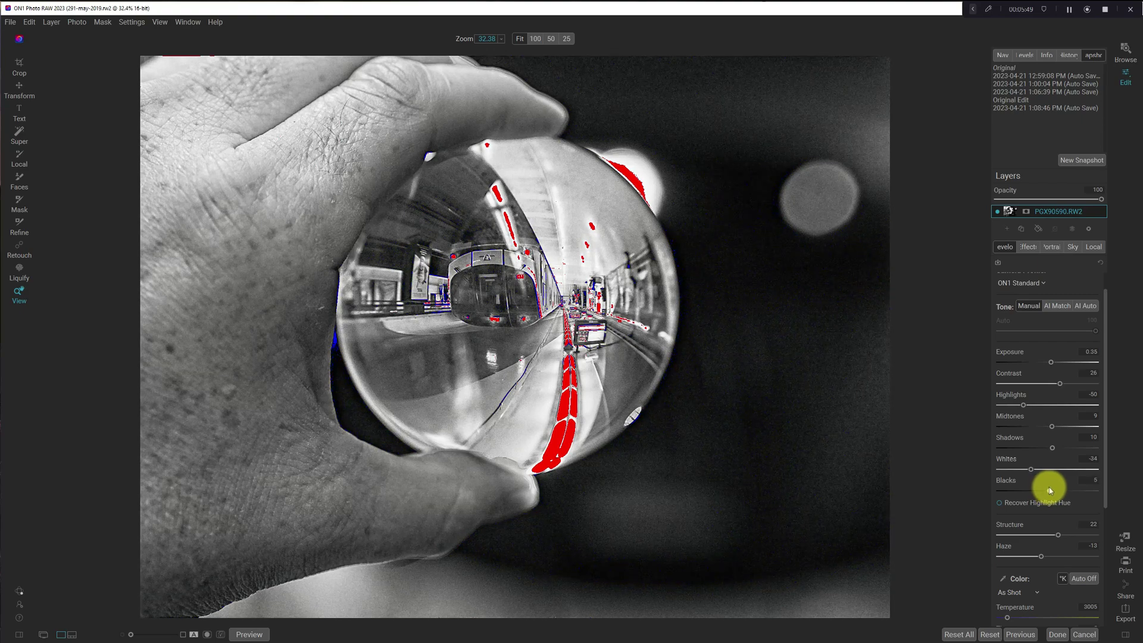
# - Pull the Curves top point to 255 in / 236 out, then select Original Edit in History
pyautogui.click(1029, 248)
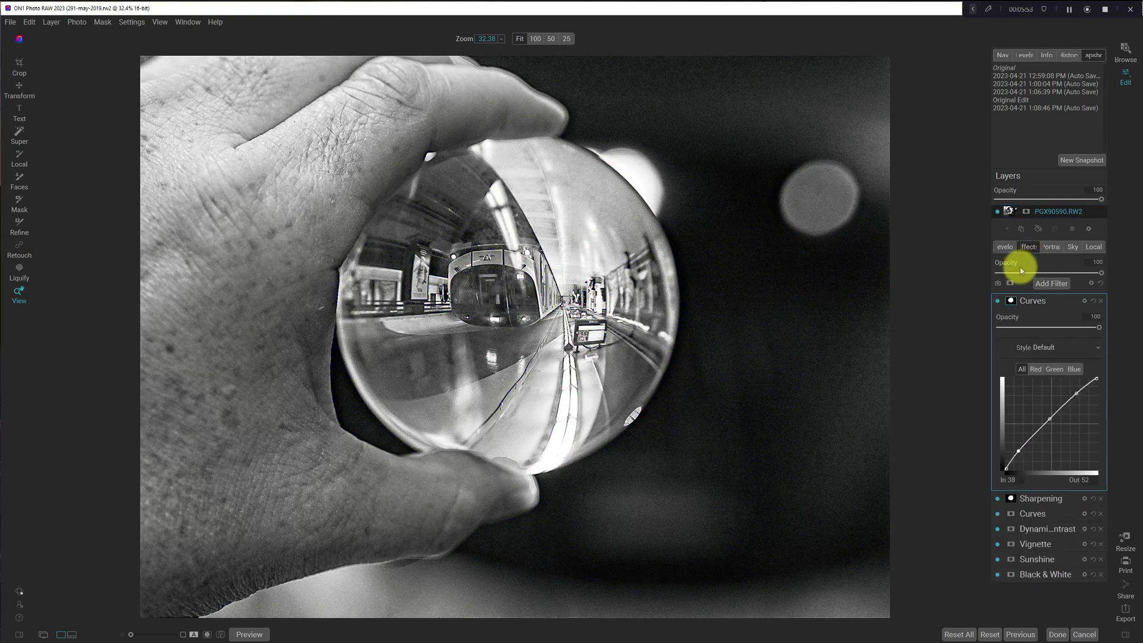
pyautogui.hotkey('alt', 'j')
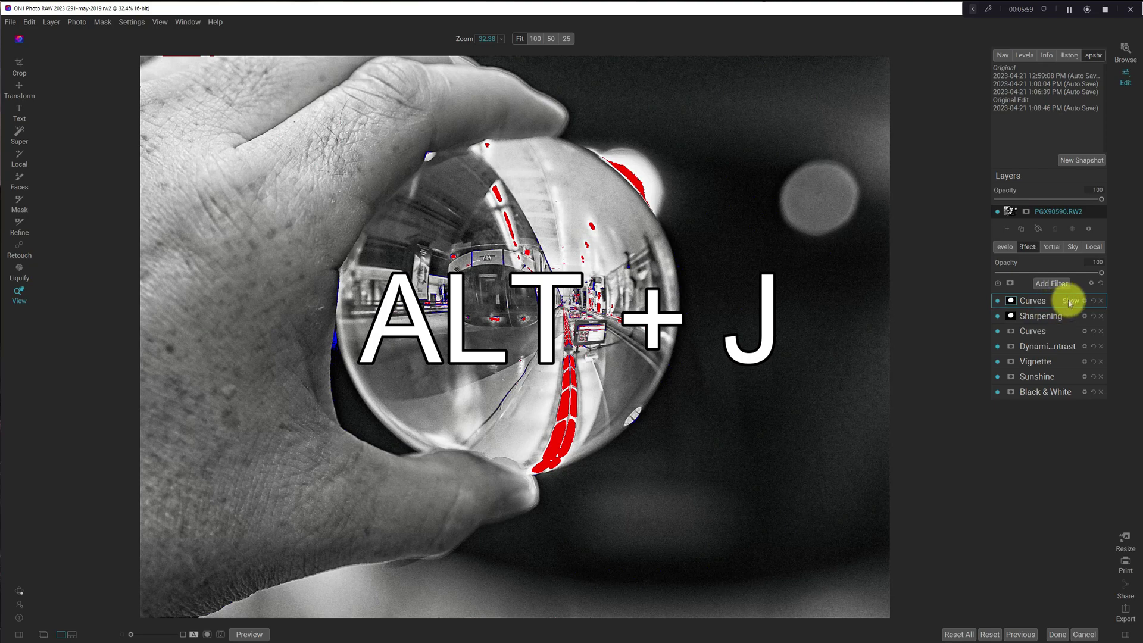
pyautogui.click(1069, 302)
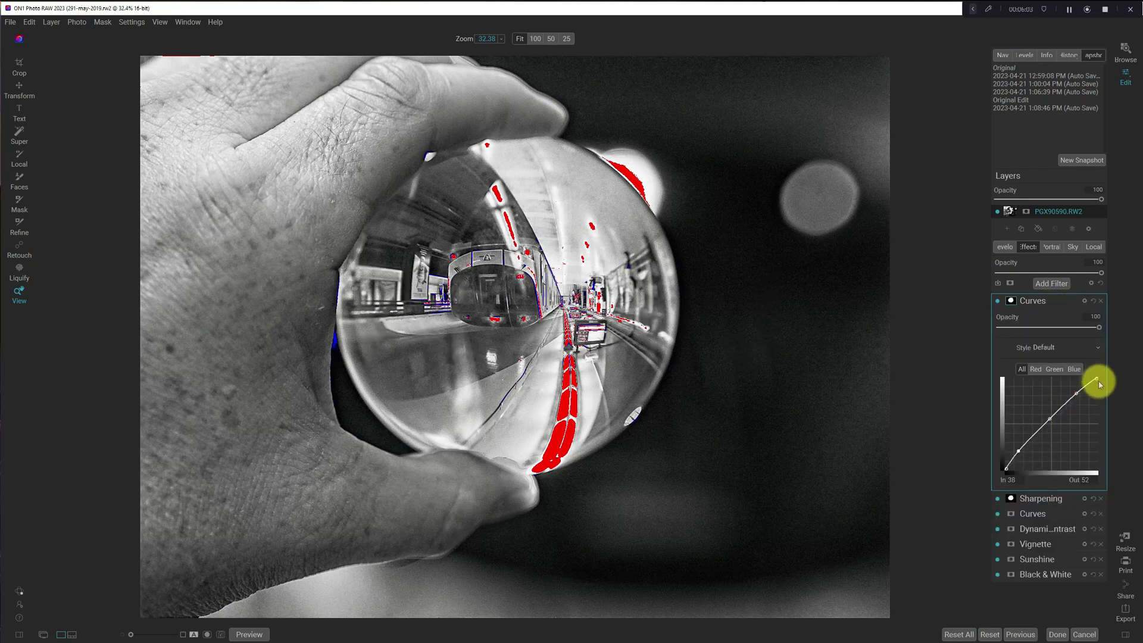
pyautogui.moveTo(1100, 385); pyautogui.dragTo(1099, 385)
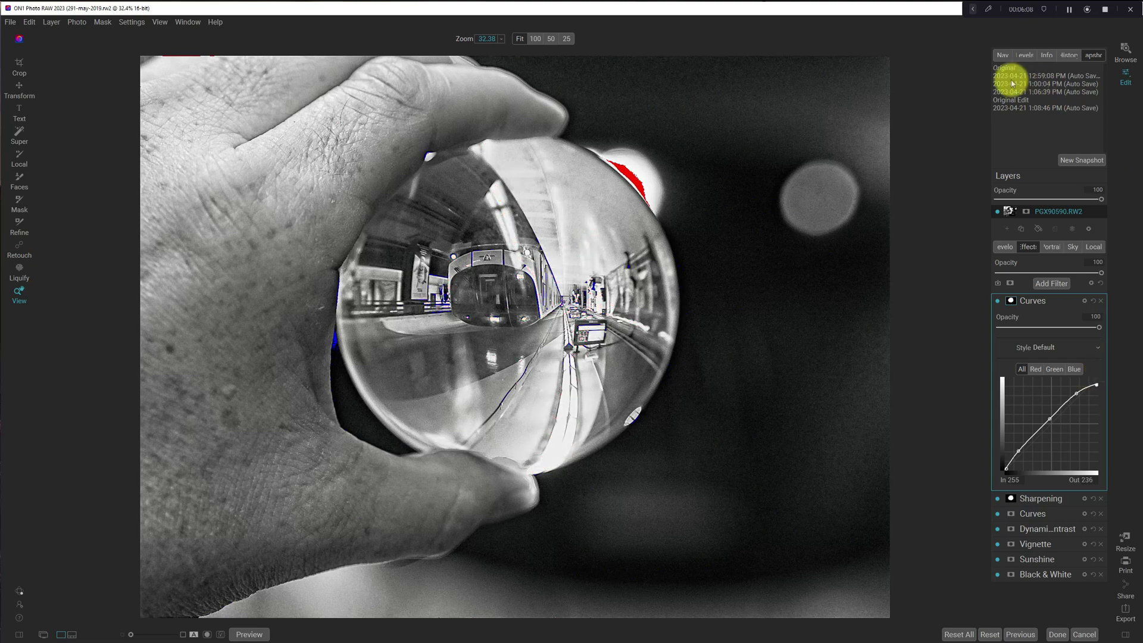
pyautogui.click(1012, 100)
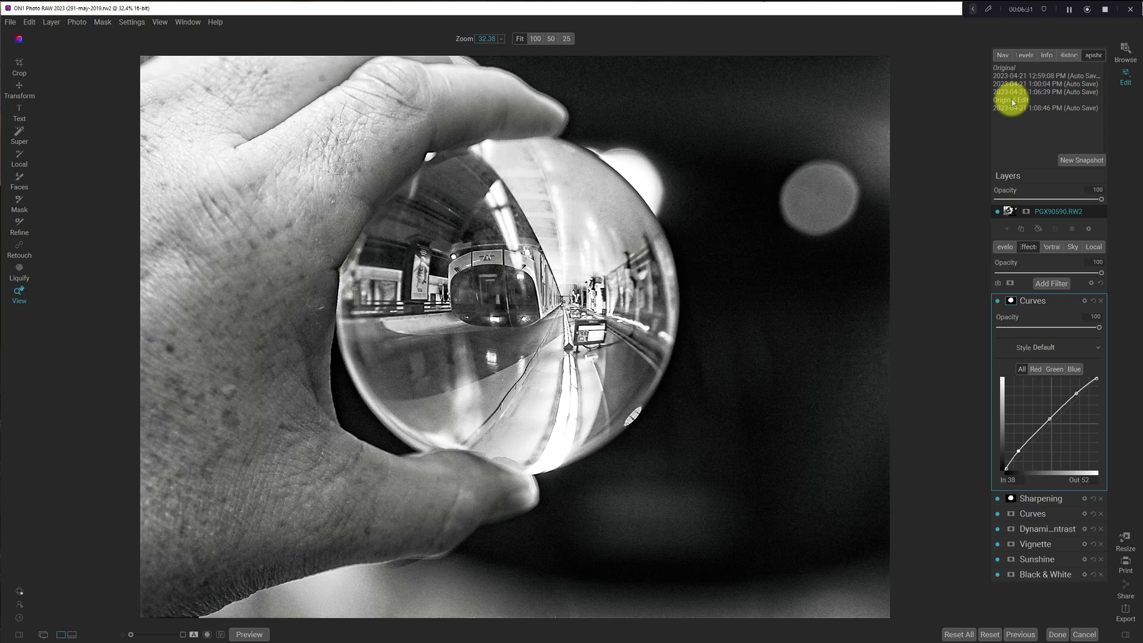
# - Toggle the filmstrip on with F beneath the lensball photo
pyautogui.press('f')
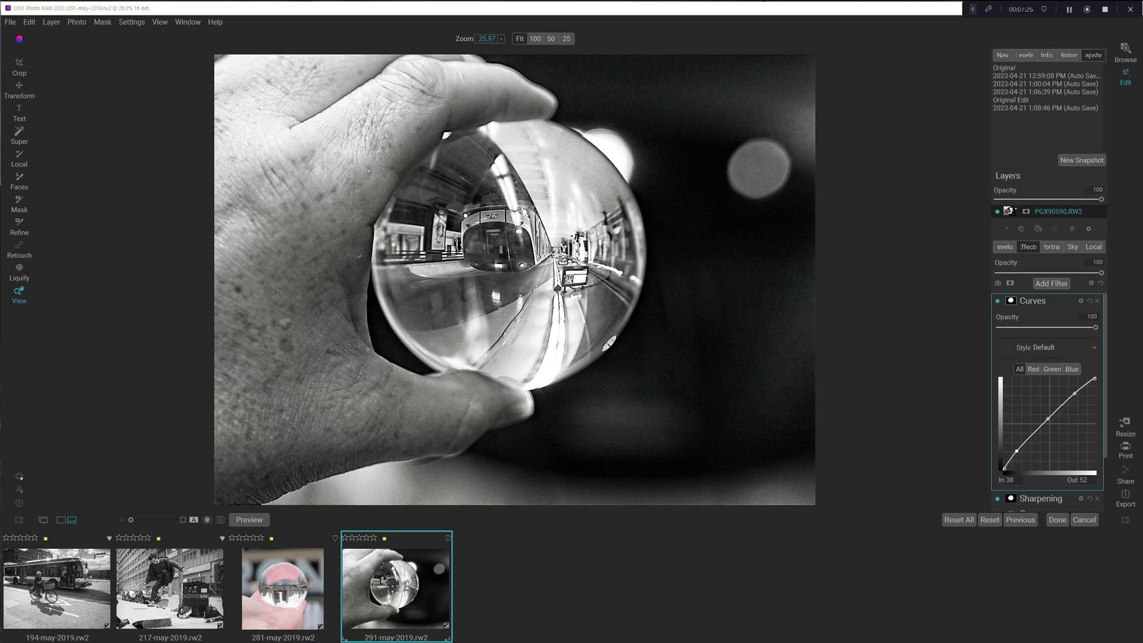
# - Enable View > Show Focus Mask, go back to 281-may-2019, then load the 217-may-2019 skateboarder photo
pyautogui.click(186, 21)
pyautogui.click(159, 19)
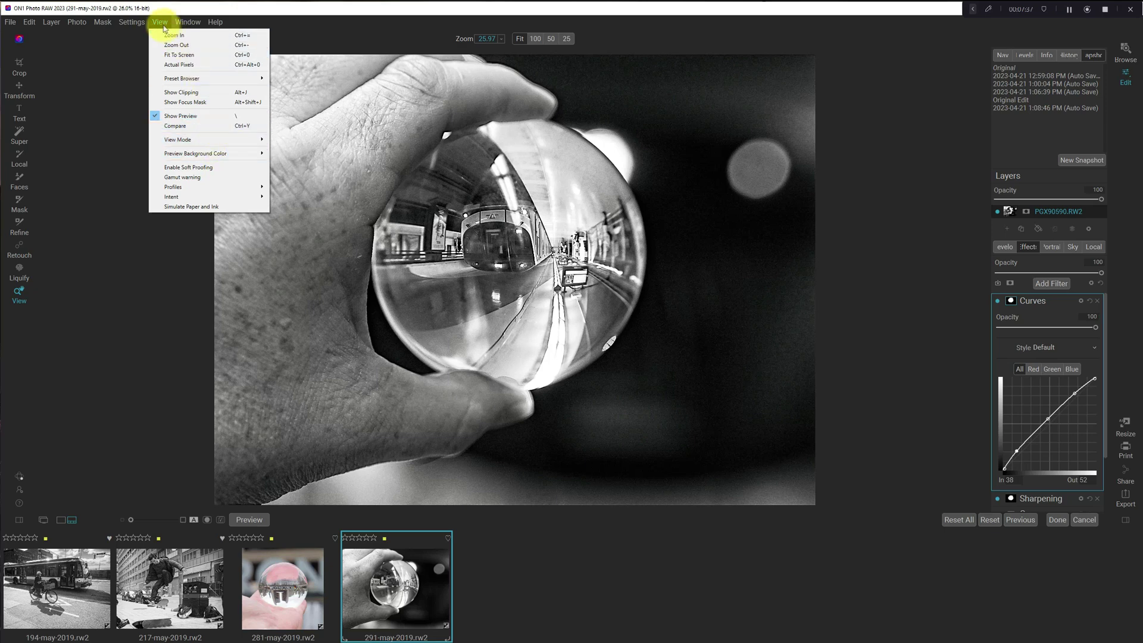
pyautogui.click(188, 103)
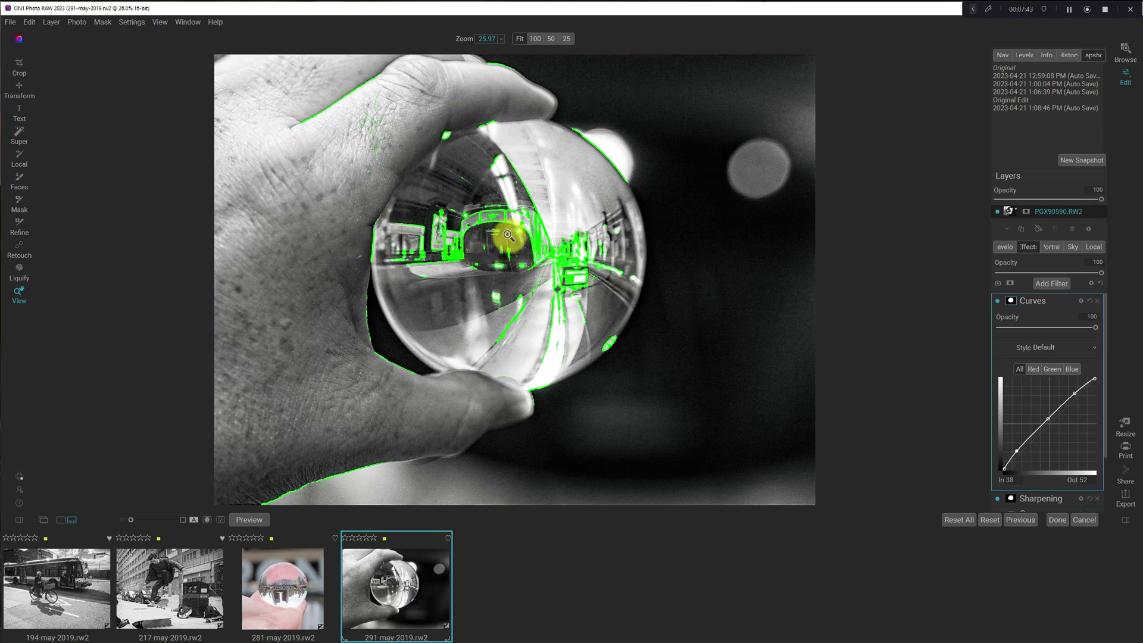
pyautogui.press('Left')
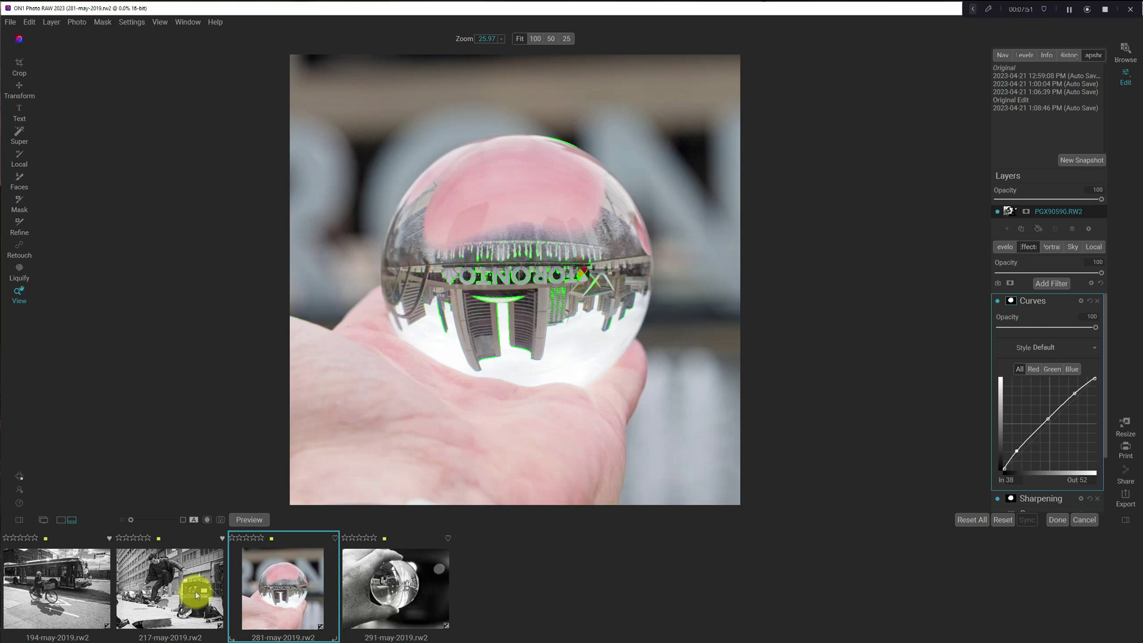
pyautogui.click(197, 594)
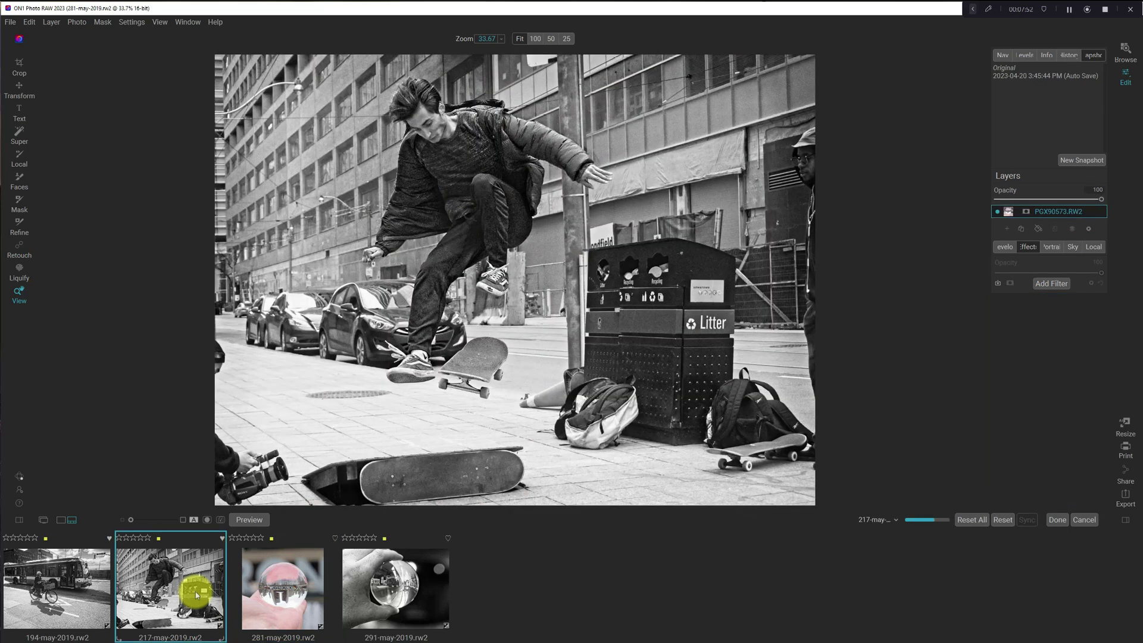
pyautogui.click(160, 22)
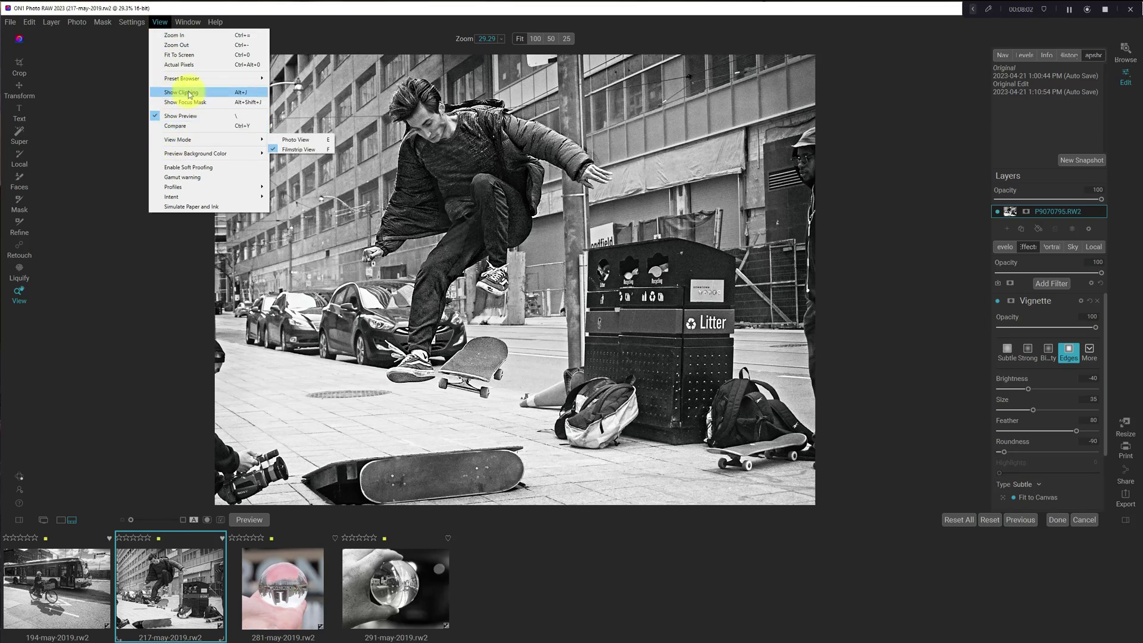
pyautogui.press('Escape')
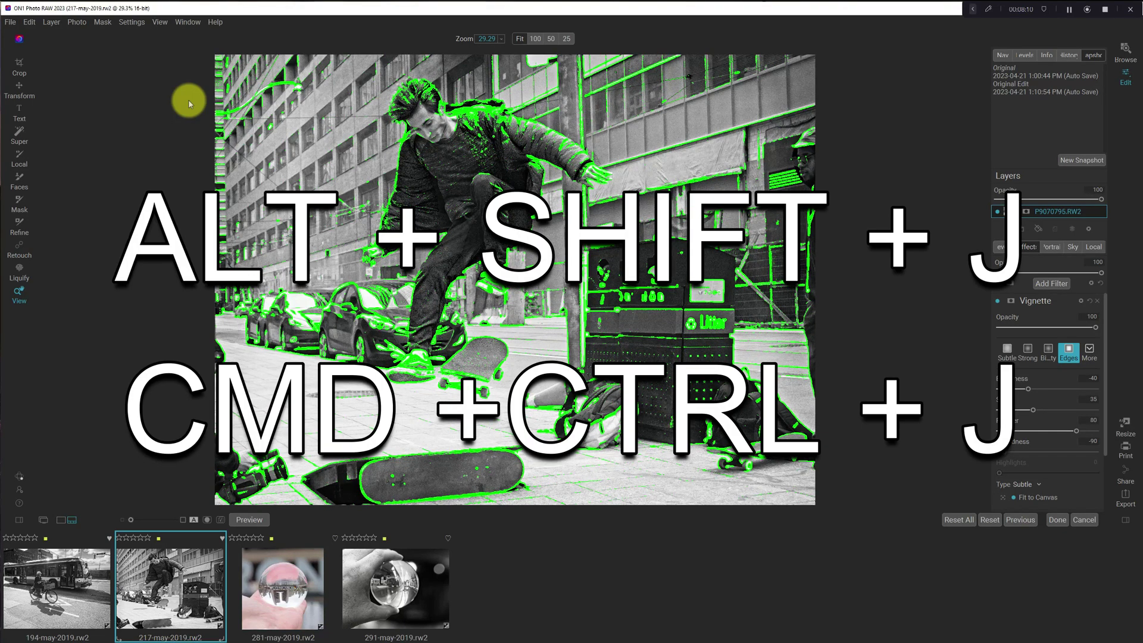
pyautogui.hotkey('alt', 'shift', 'j')
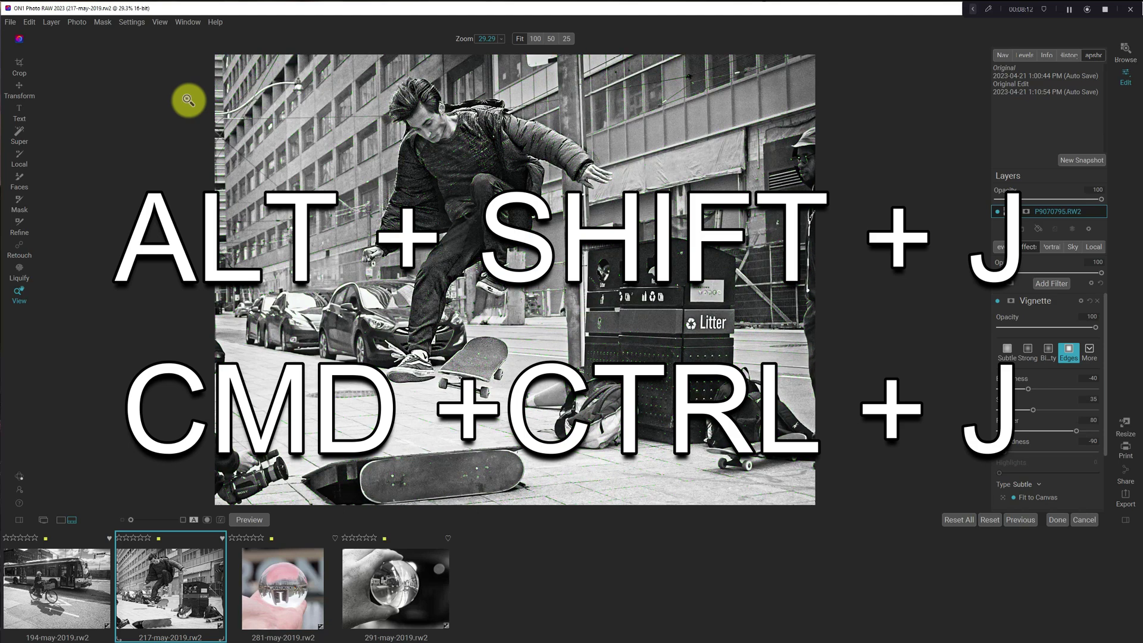
pyautogui.hotkey('alt', 'shift', 'j')
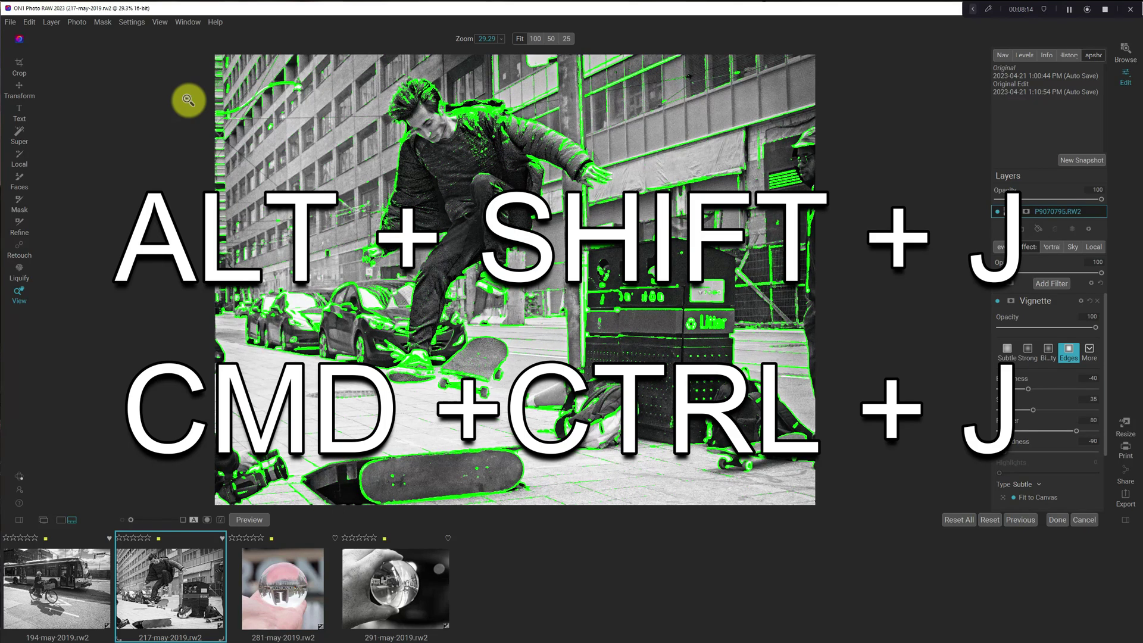
pyautogui.hotkey('alt', 'shift', 'j')
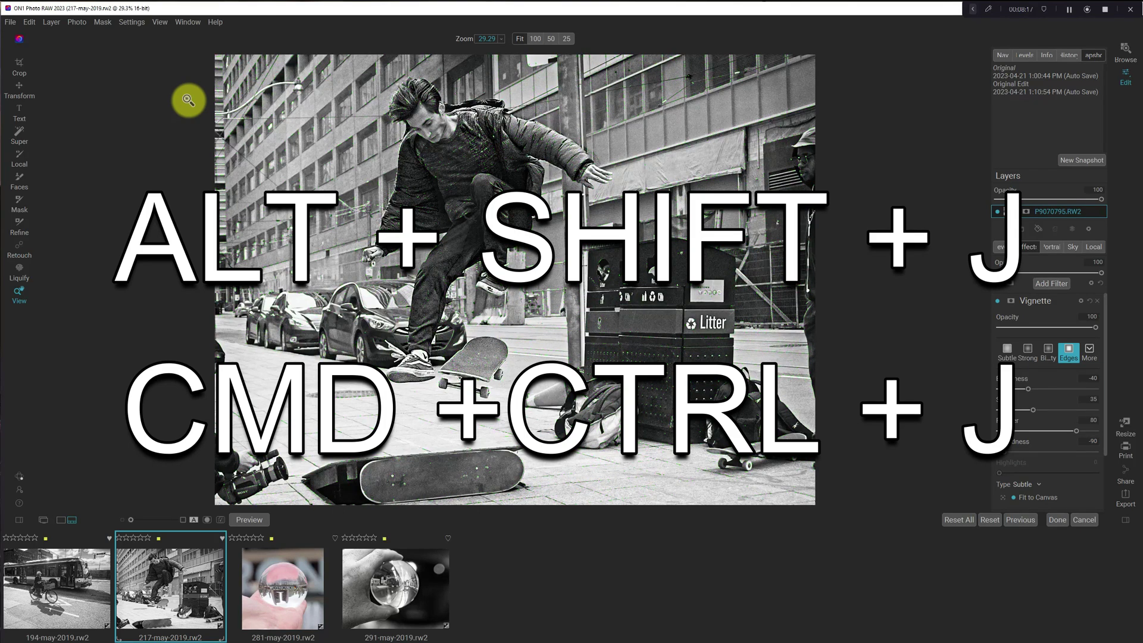